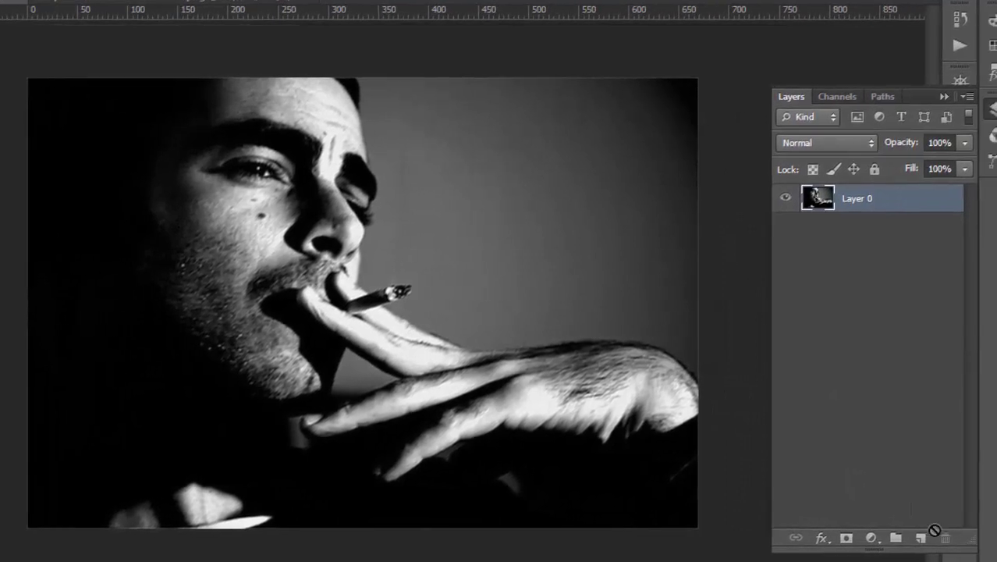
Add an empty Layer 1 and set a soft 13 px brush at 60% opacity, 15% flow
click(922, 538)
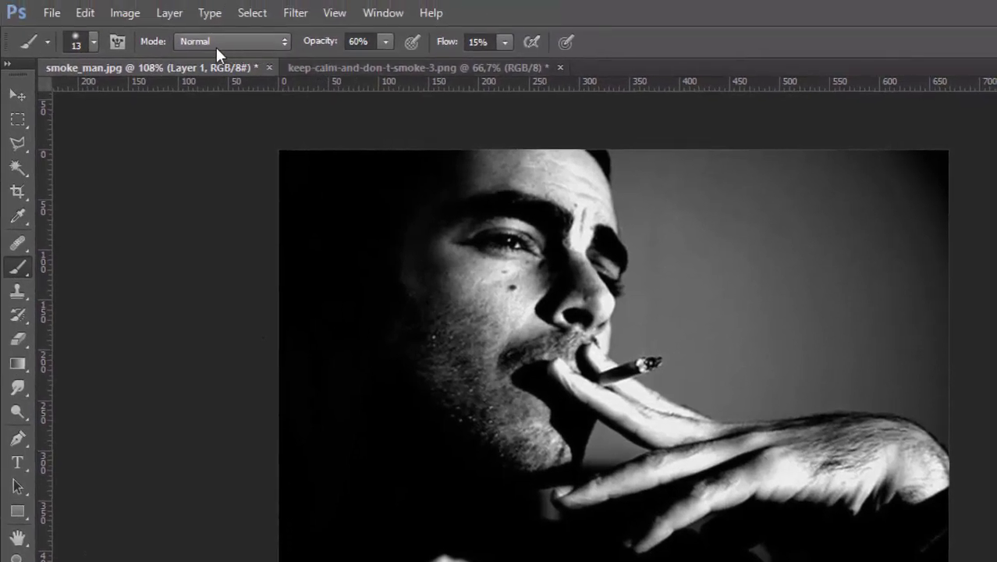
right_click(555, 271)
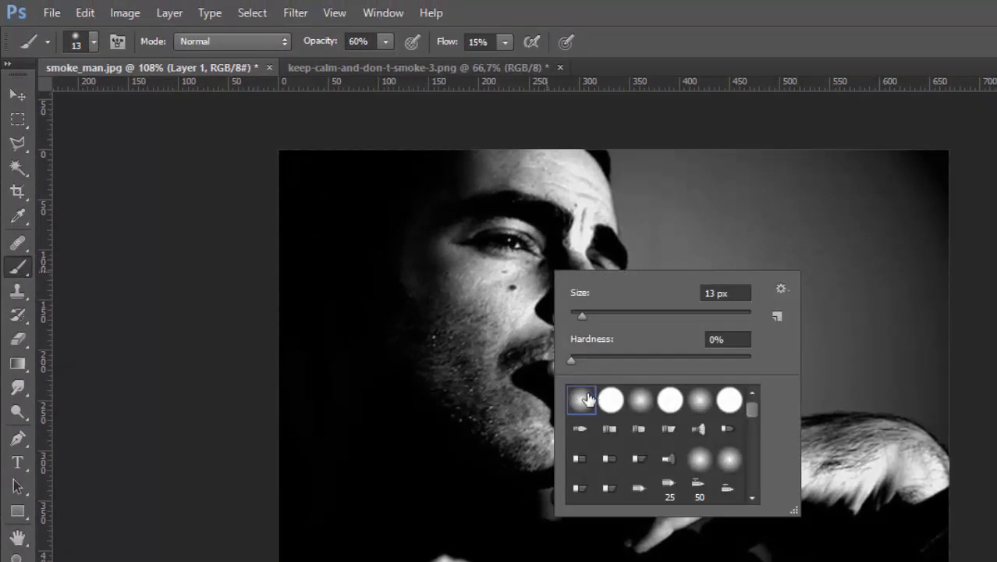
click(716, 293)
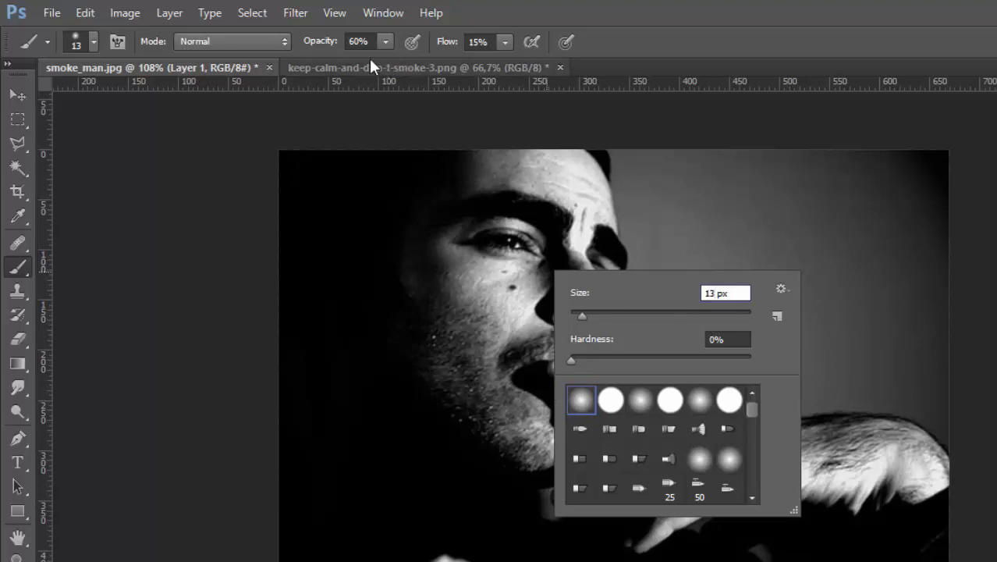
click(350, 41)
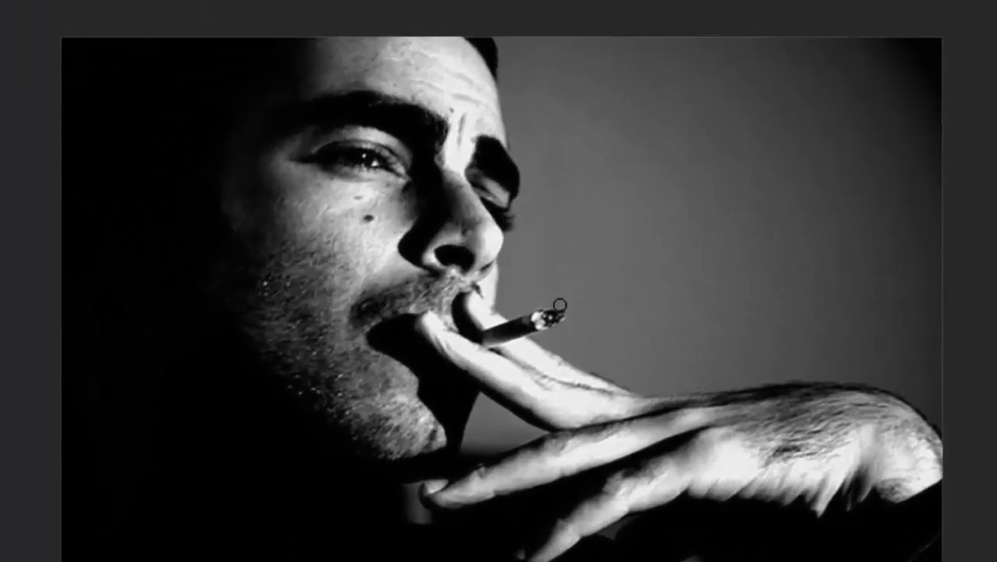
Paint six soft white wavy strokes rising from the cigarette tip to the top edge
mouse_move(561, 306)
mouse_down()
mouse_move(584, 290)
mouse_move(594, 252)
mouse_move(549, 112)
mouse_move(578, 37)
mouse_up()
mouse_move(571, 307)
mouse_down()
mouse_move(594, 248)
mouse_move(576, 163)
mouse_move(602, 39)
mouse_up()
mouse_move(561, 292)
mouse_down()
mouse_move(591, 252)
mouse_move(558, 165)
mouse_move(556, 112)
mouse_move(585, 18)
mouse_up()
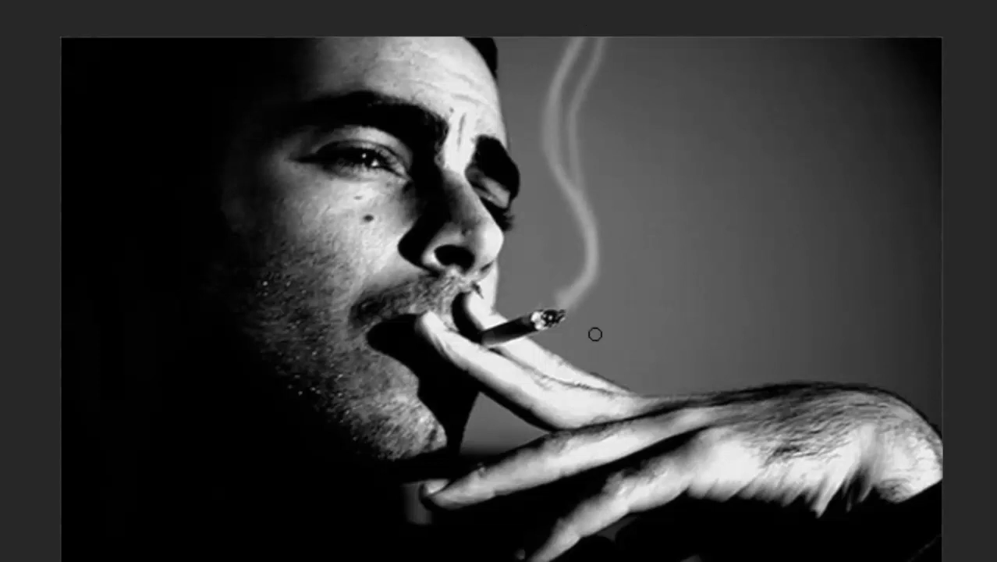
mouse_move(542, 305)
mouse_down()
mouse_move(561, 283)
mouse_move(579, 217)
mouse_move(535, 99)
mouse_move(545, 49)
mouse_up()
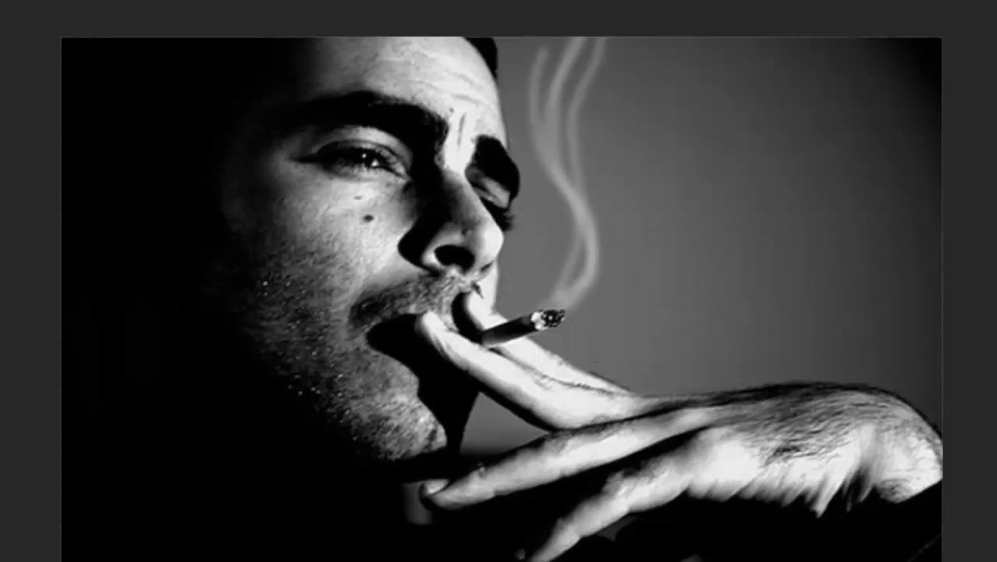
mouse_move(543, 317)
mouse_down()
mouse_move(570, 271)
mouse_move(575, 63)
mouse_move(585, 34)
mouse_up()
mouse_move(537, 315)
mouse_down()
mouse_move(576, 256)
mouse_move(587, 92)
mouse_move(606, 11)
mouse_up()
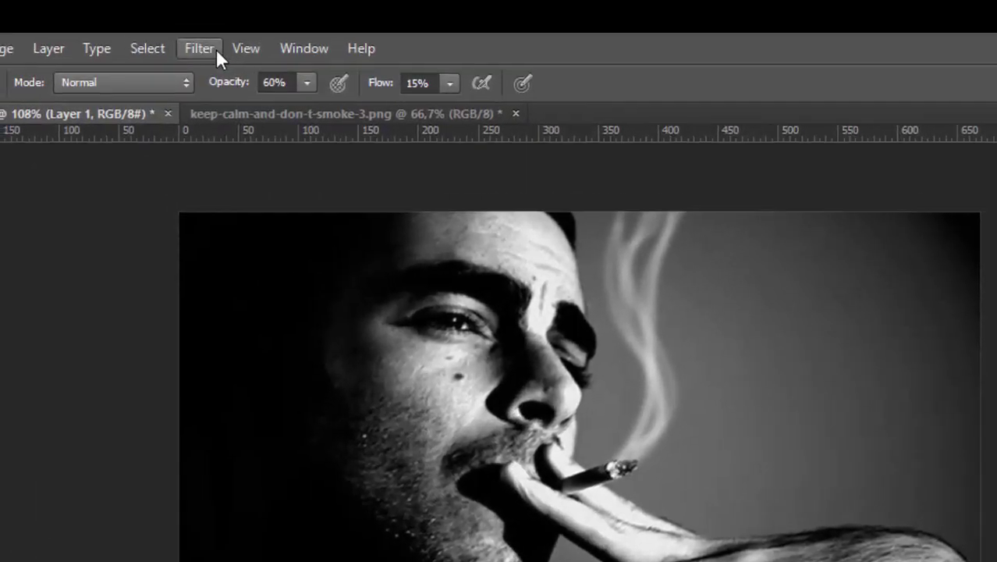
Apply Filter > Other > Maximum at a 2-pixel radius to the smoke layer
click(216, 48)
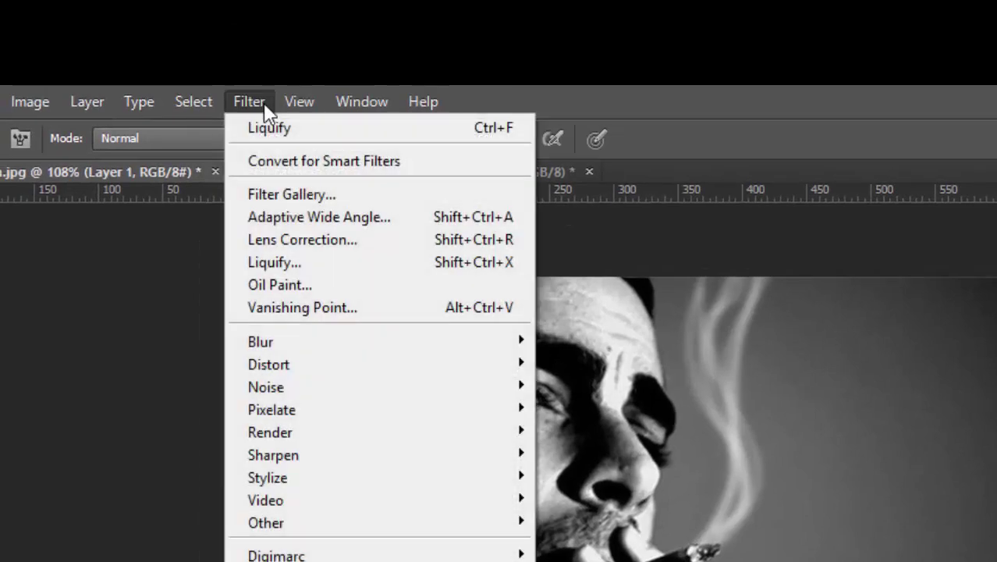
mouse_move(375, 525)
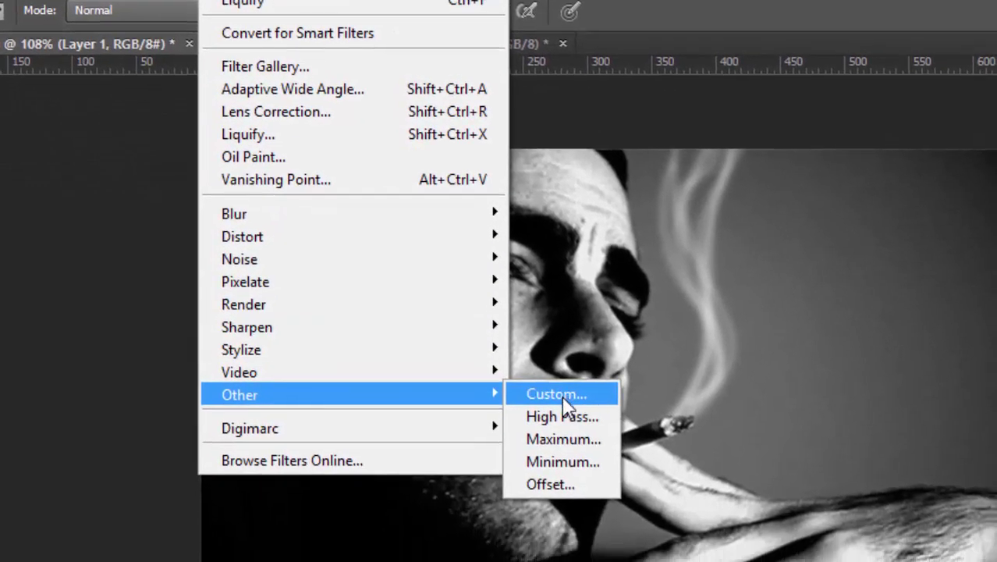
click(561, 438)
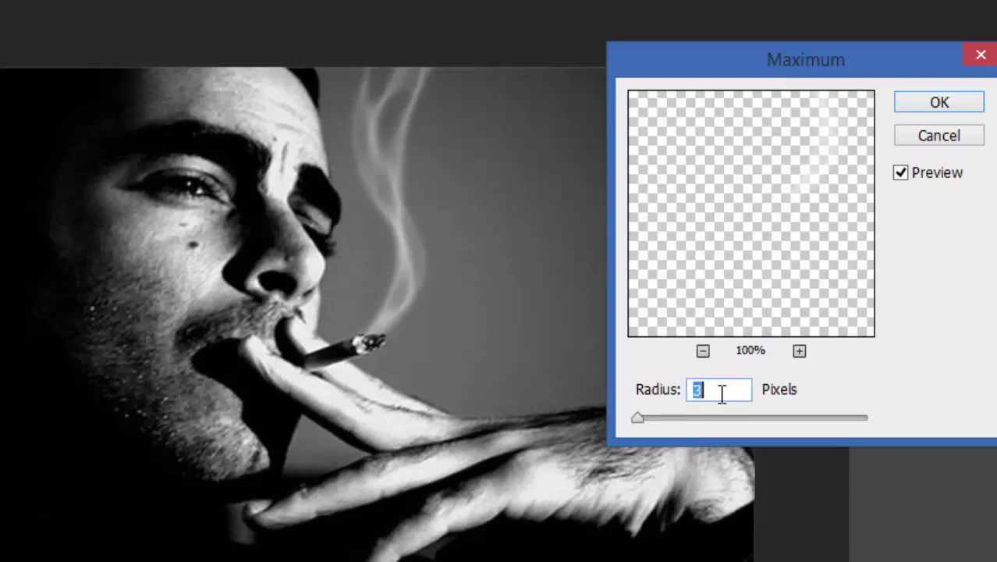
key(Up)
key(Up)
key(Up)
key(Up)
key(Up)
key(Up)
key(Up)
key(Up)
key(Up)
key(Up)
key(Up)
key(Up)
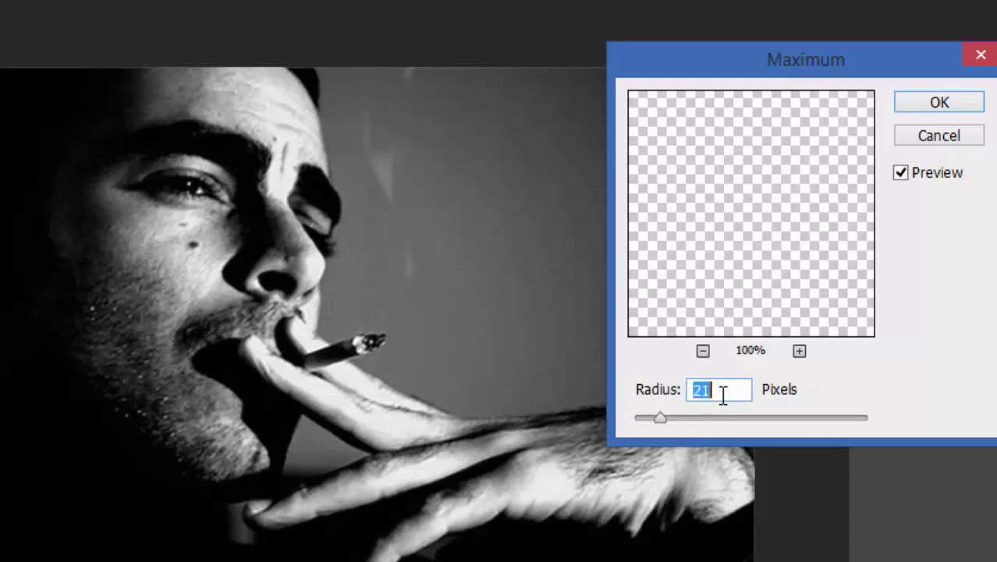
key(Down)
key(Down)
key(Down)
key(Down)
key(Down)
key(Down)
key(Down)
key(Down)
key(Down)
key(Down)
key(Down)
key(Down)
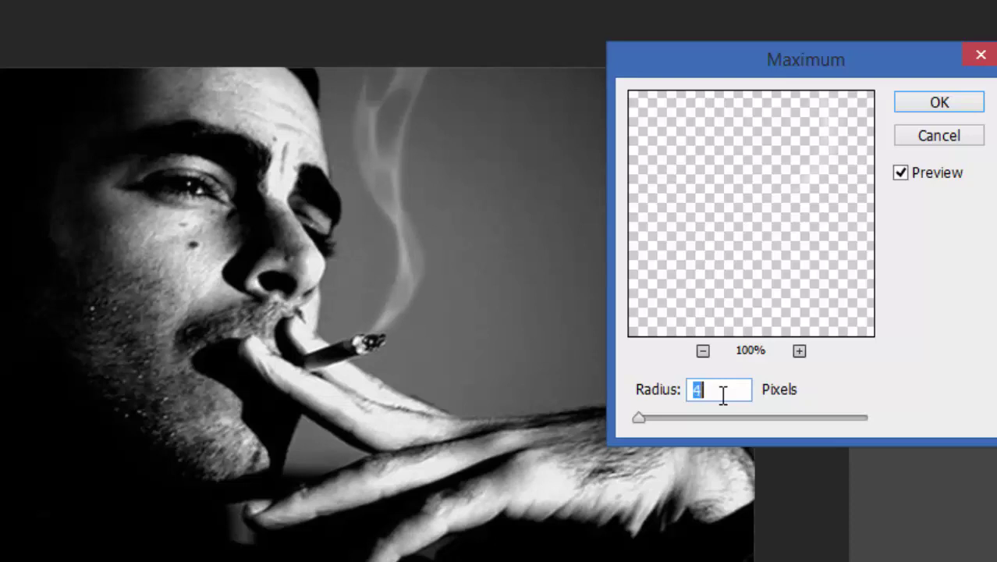
key(Up)
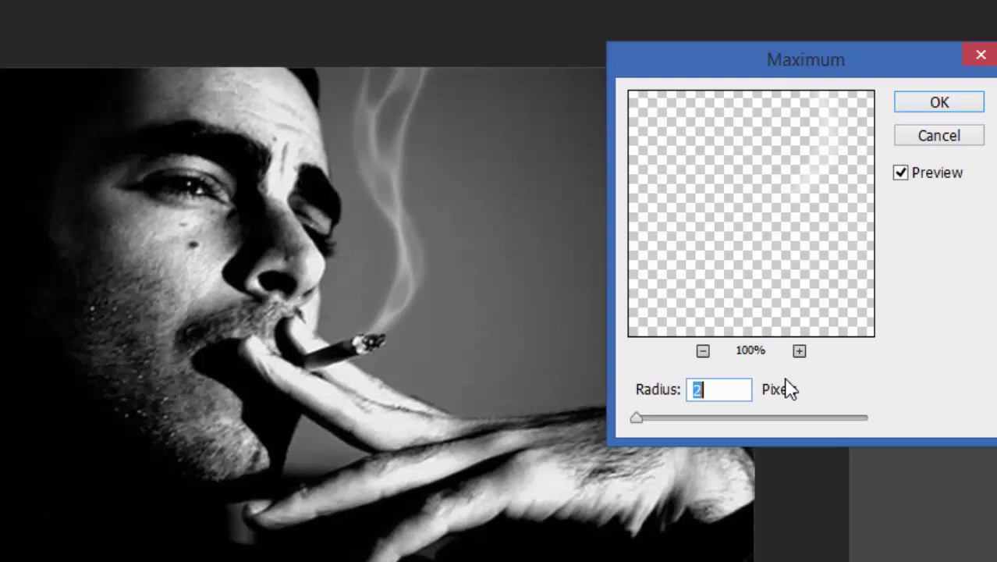
click(931, 110)
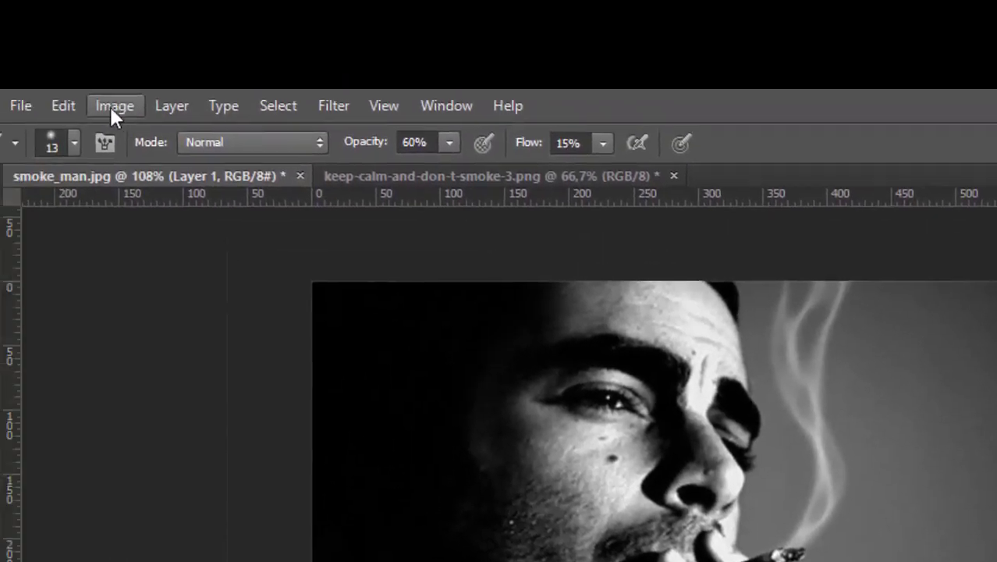
Invert Layer 1 with Image > Adjustments > Invert so the smoke turns dark grey
click(102, 105)
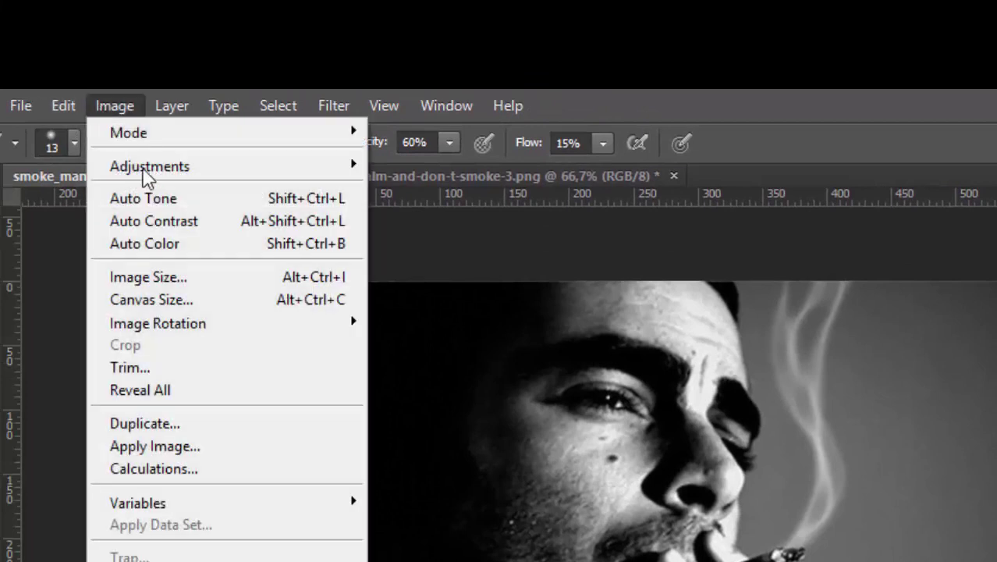
mouse_move(216, 173)
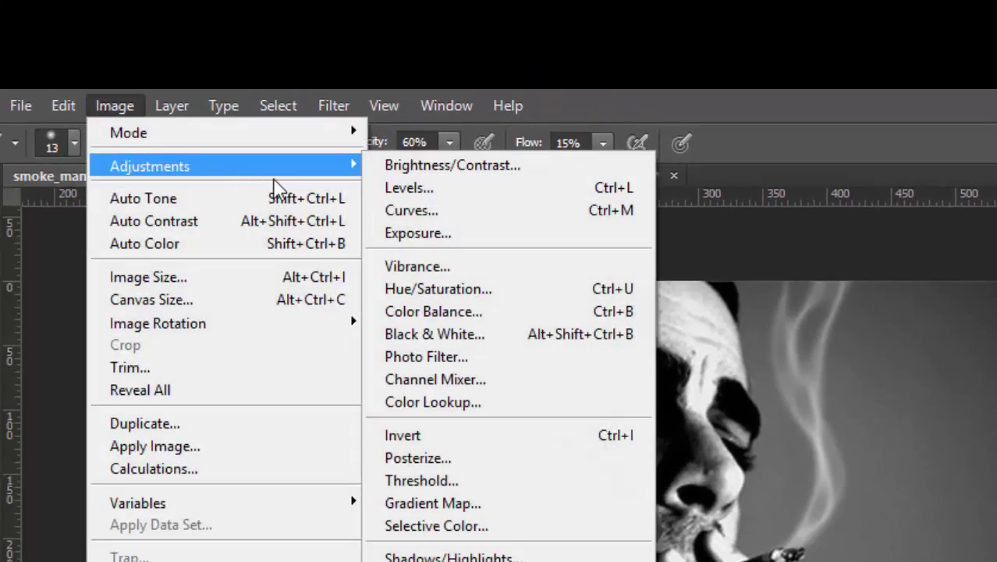
click(495, 445)
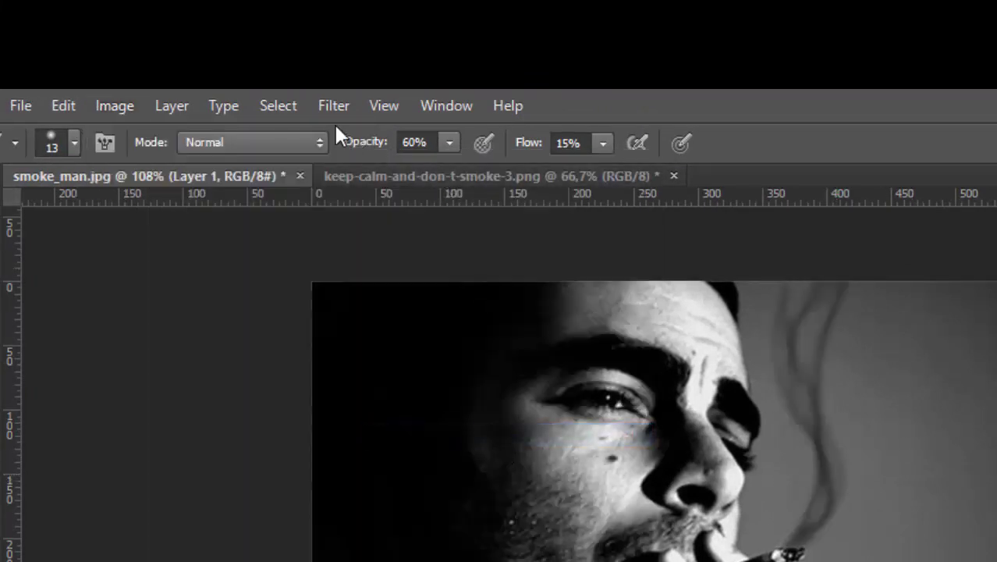
click(314, 108)
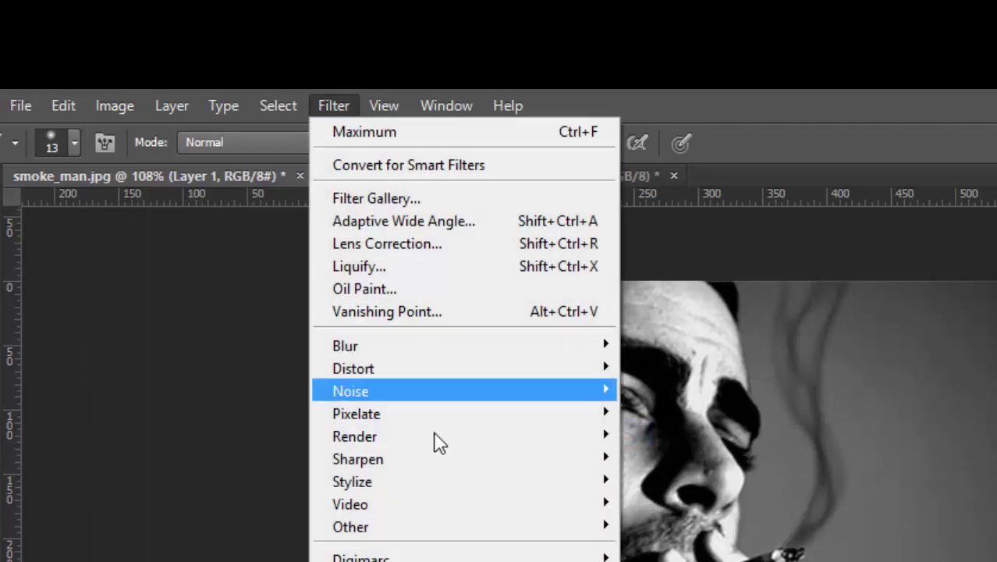
Open Liquify on the smoke layer and switch the backdrop from Layer 0 to Layer 1
click(568, 267)
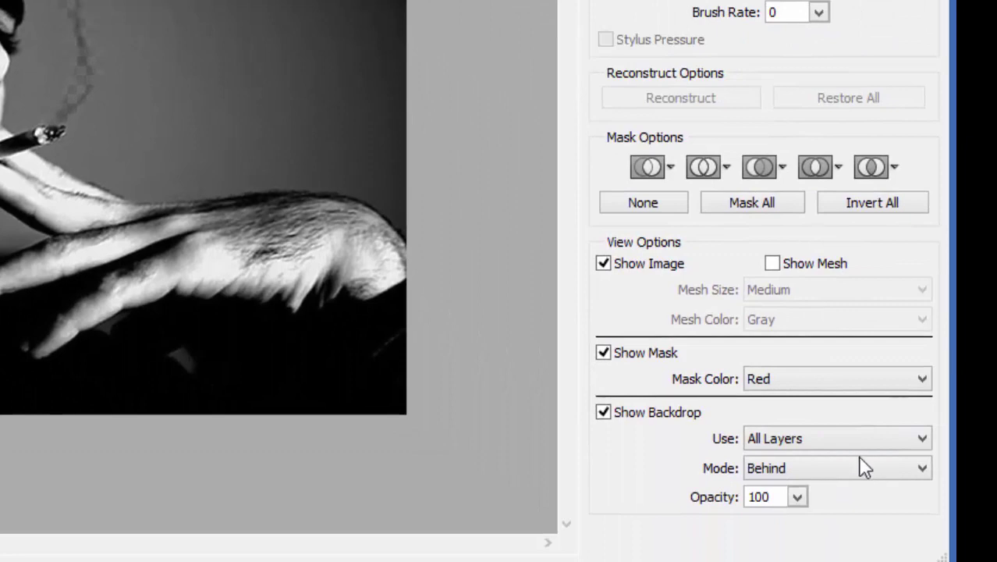
click(854, 447)
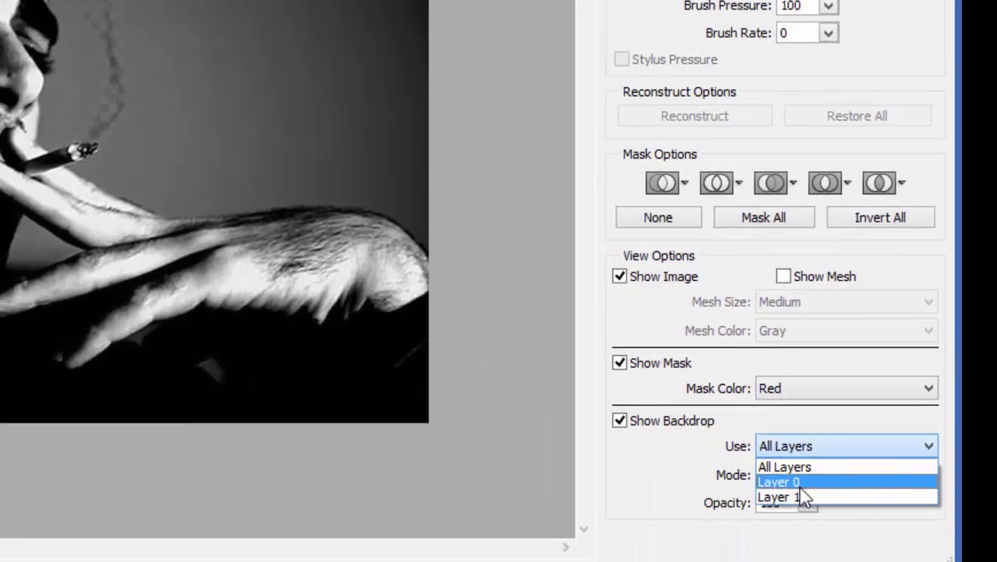
click(763, 472)
click(862, 472)
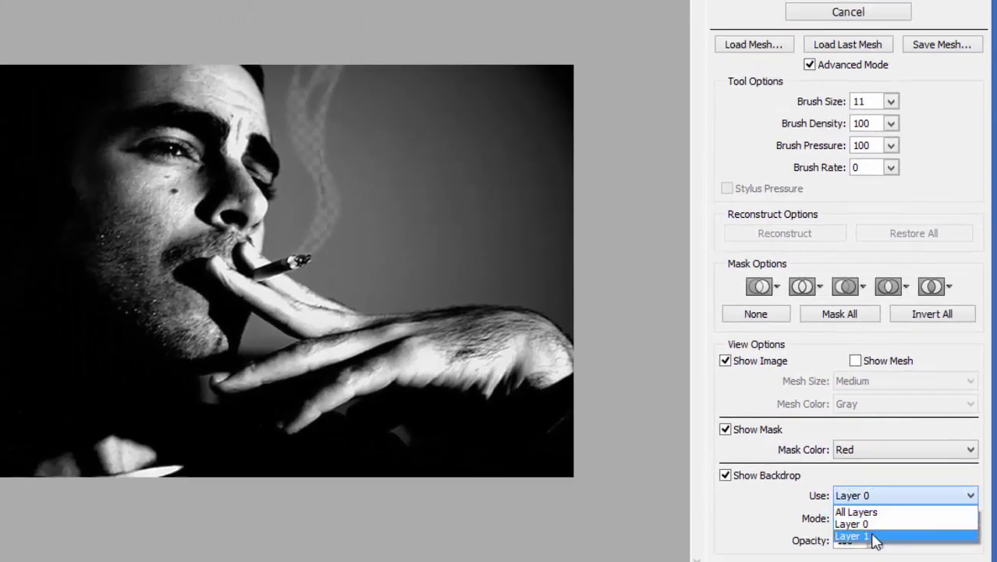
click(845, 519)
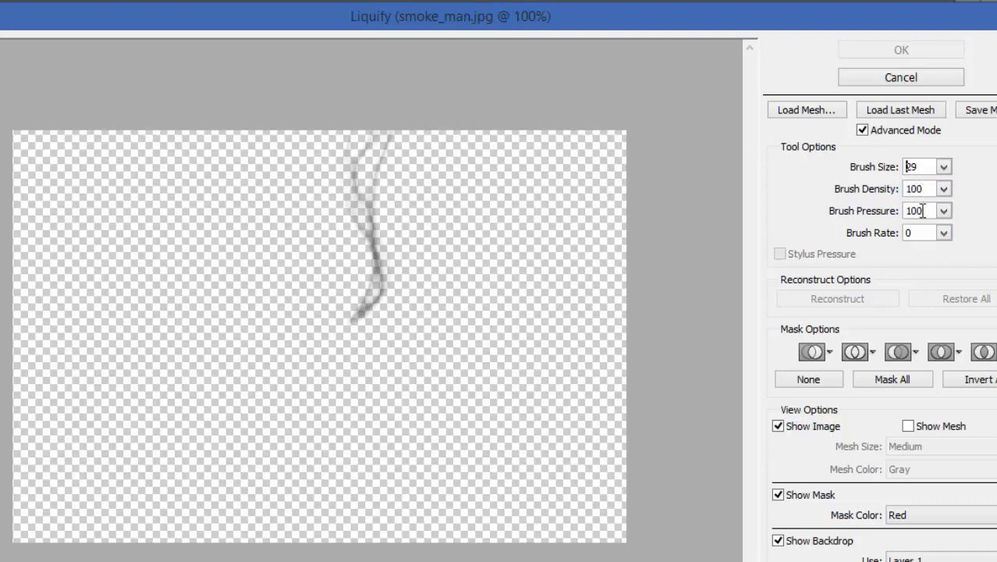
Forward-warp the smoke's lower tail into wavier curls and apply the Liquify
mouse_move(374, 308)
mouse_down()
mouse_move(350, 319)
mouse_move(383, 294)
mouse_move(369, 240)
mouse_move(380, 211)
mouse_move(370, 165)
mouse_move(390, 136)
mouse_up()
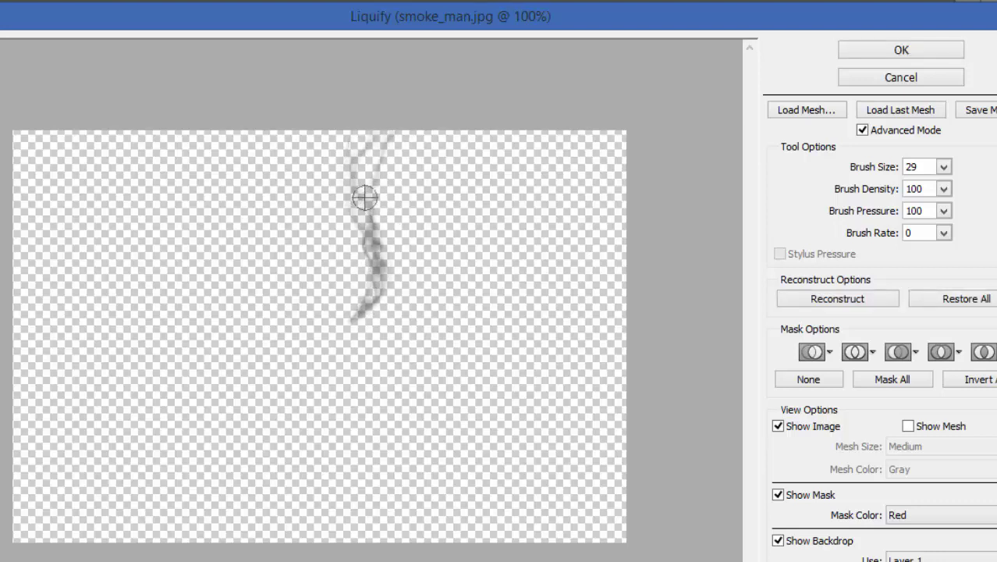
drag(370, 284, 368, 290)
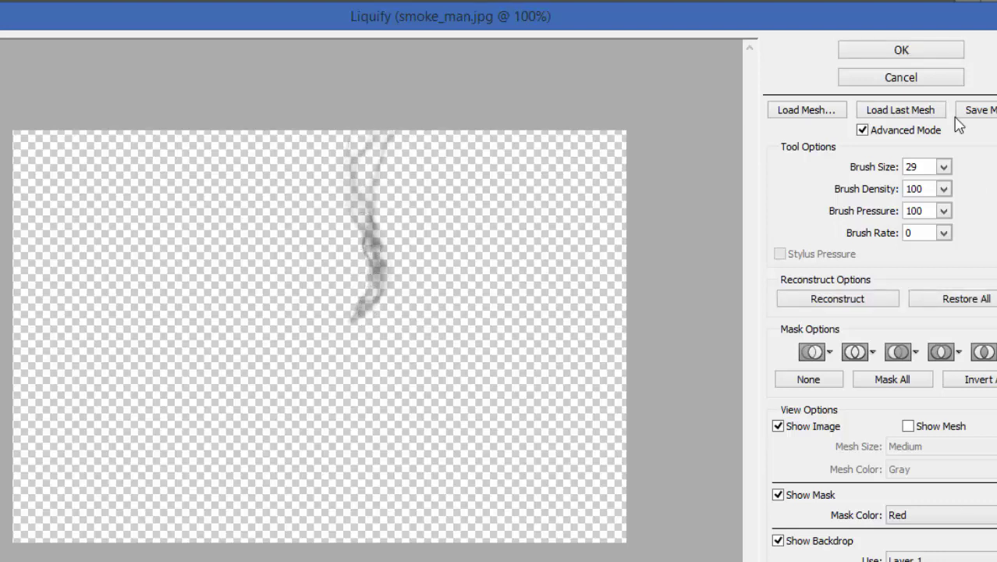
click(927, 51)
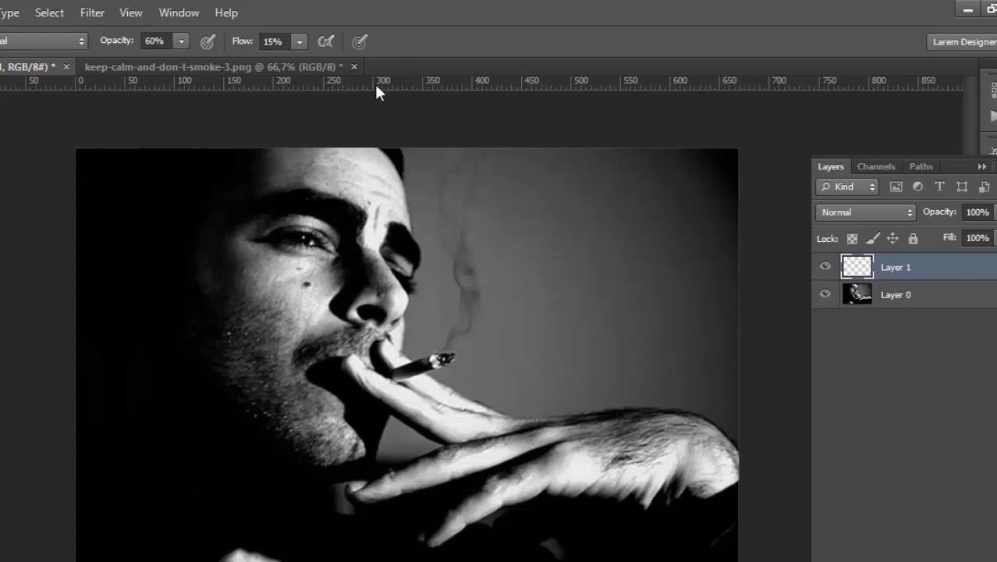
With Layer 0 hidden, fade the Liquify to 56% opacity, then show Layer 0 again
click(826, 295)
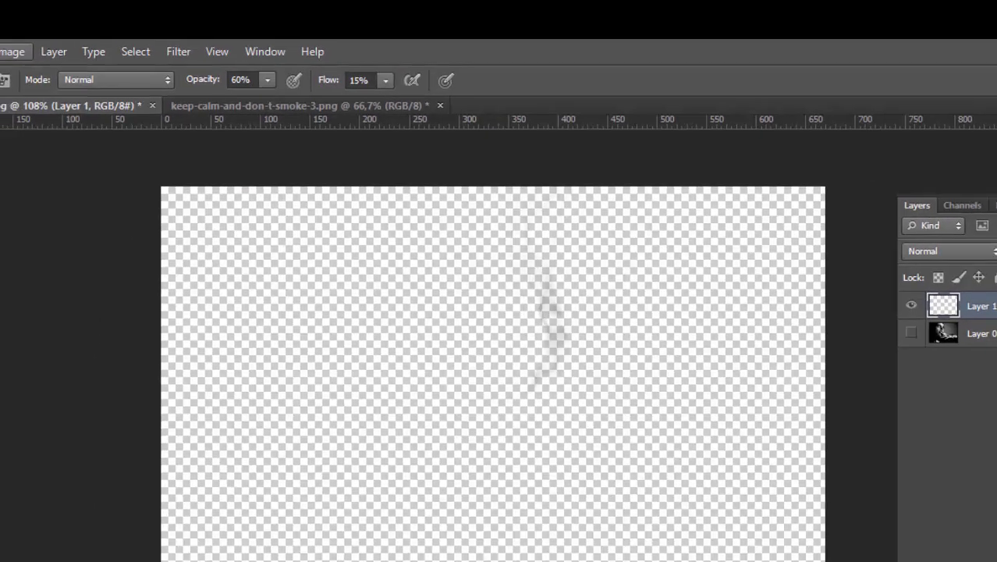
click(35, 79)
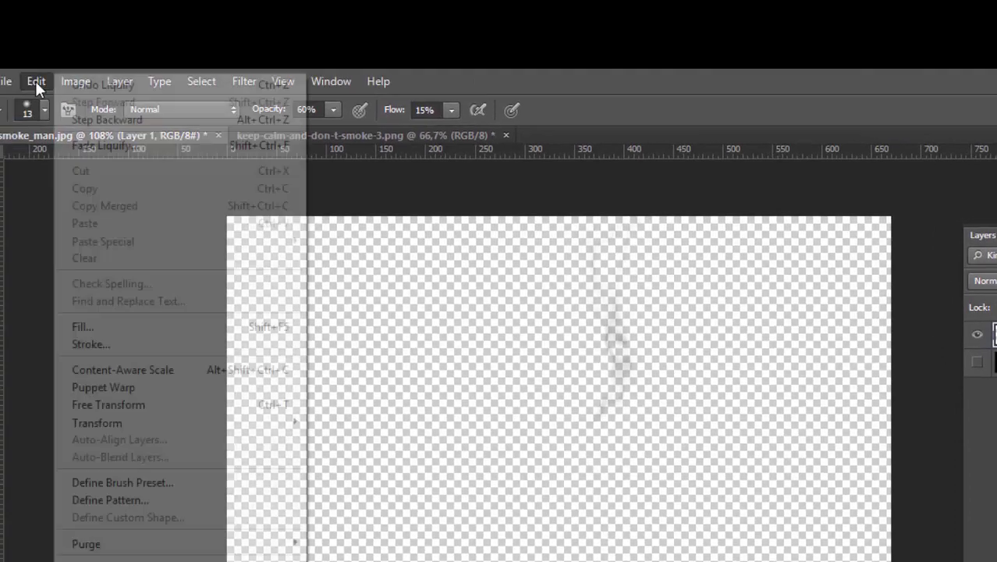
click(86, 145)
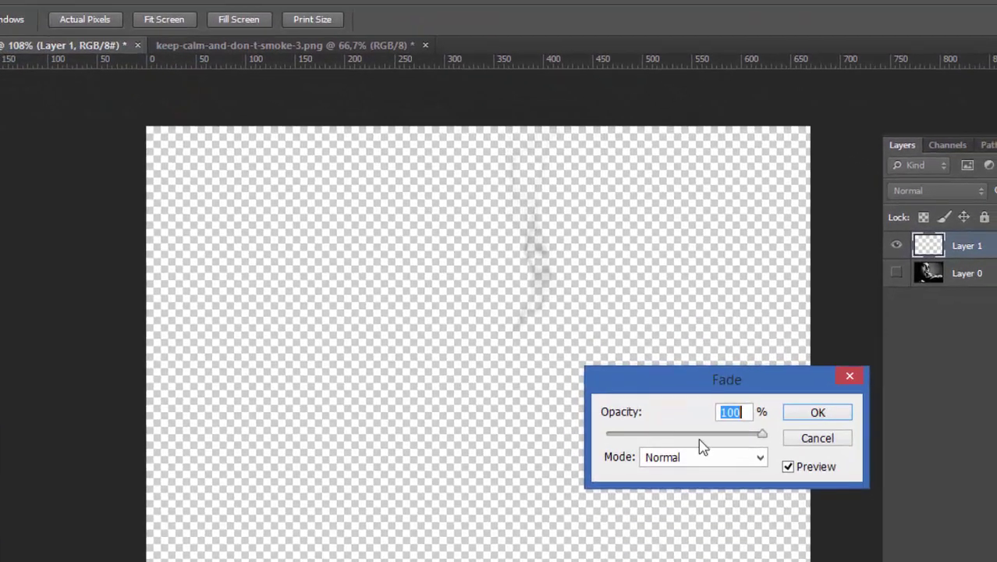
mouse_move(700, 446)
mouse_down()
mouse_move(717, 443)
mouse_move(642, 439)
mouse_move(697, 439)
mouse_up()
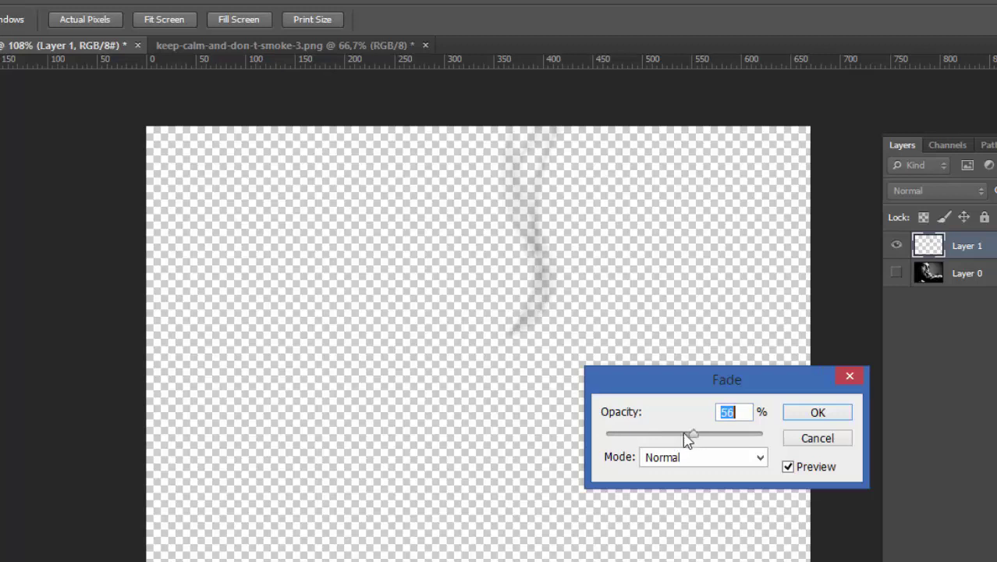
click(817, 414)
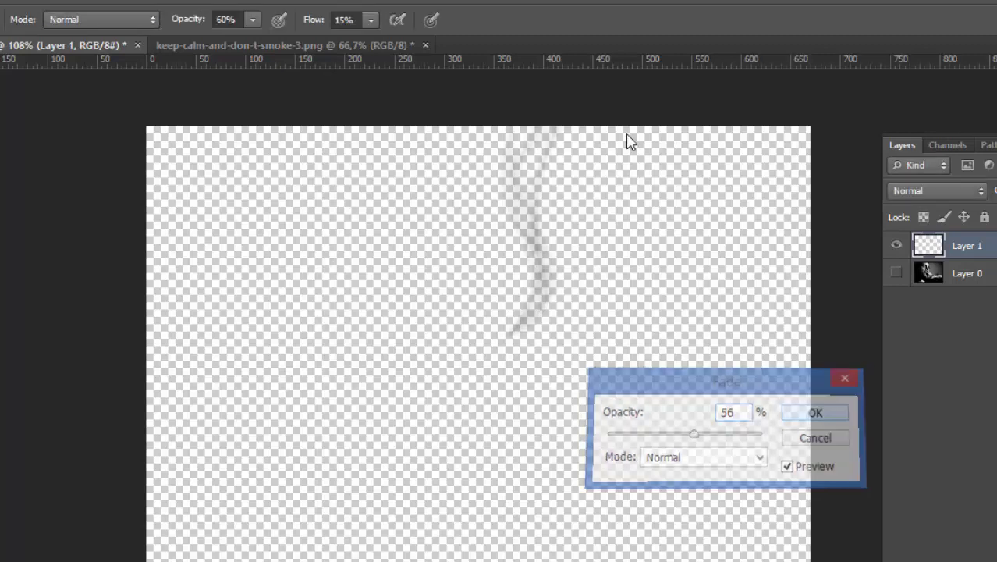
click(897, 273)
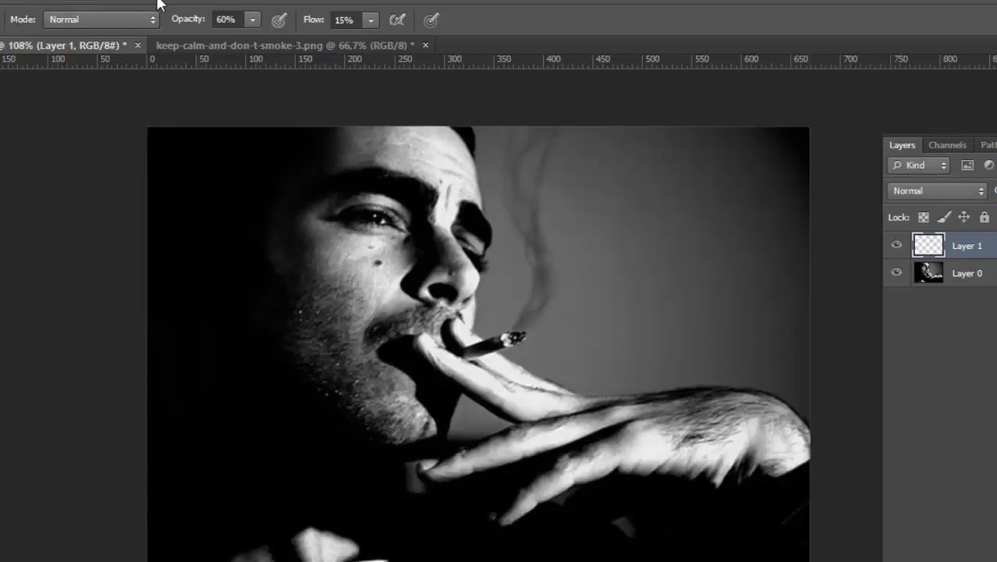
Invert Layer 1 back to white smoke, then switch to the tutorial channel in the browser
key(alt+i)
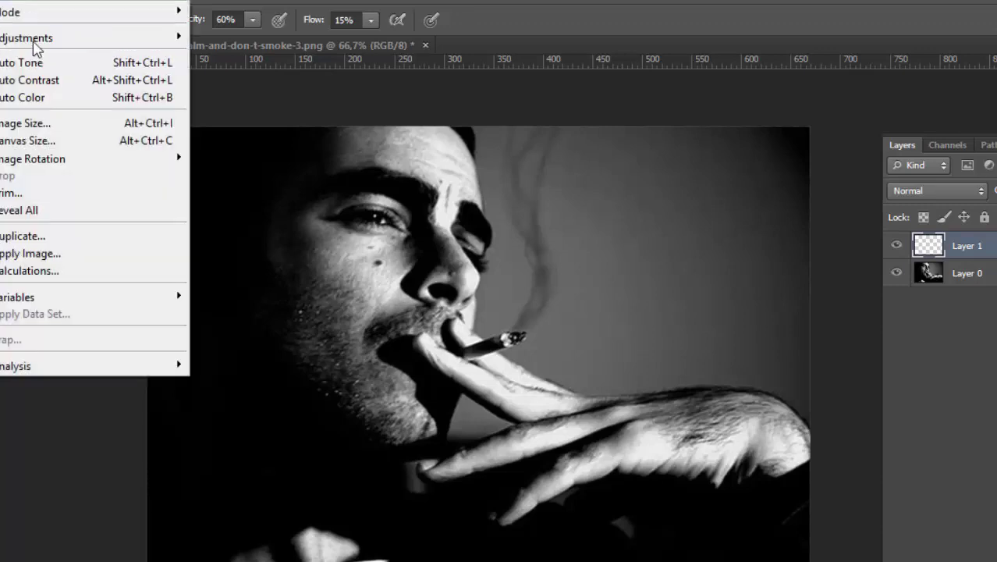
mouse_move(32, 43)
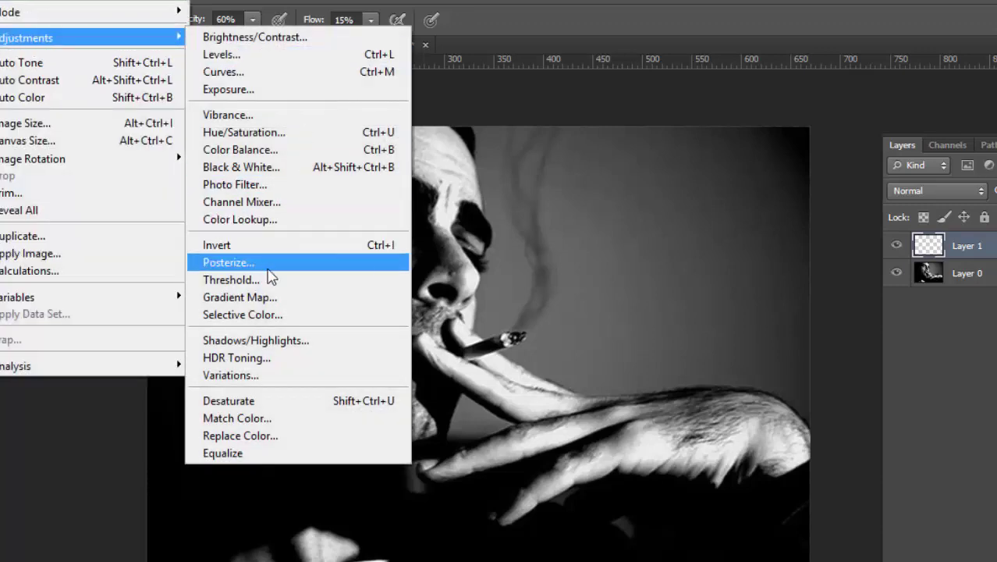
click(278, 245)
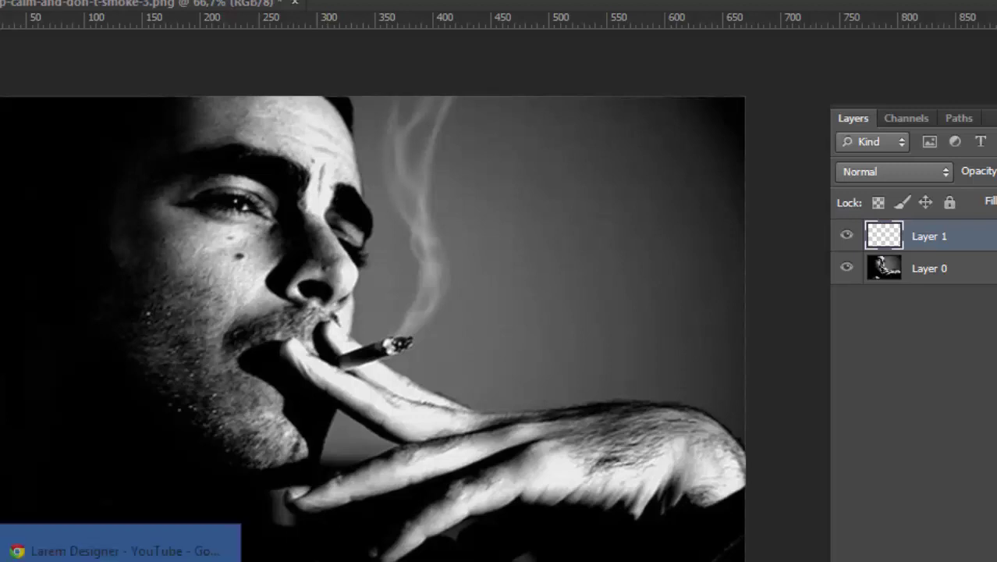
click(117, 546)
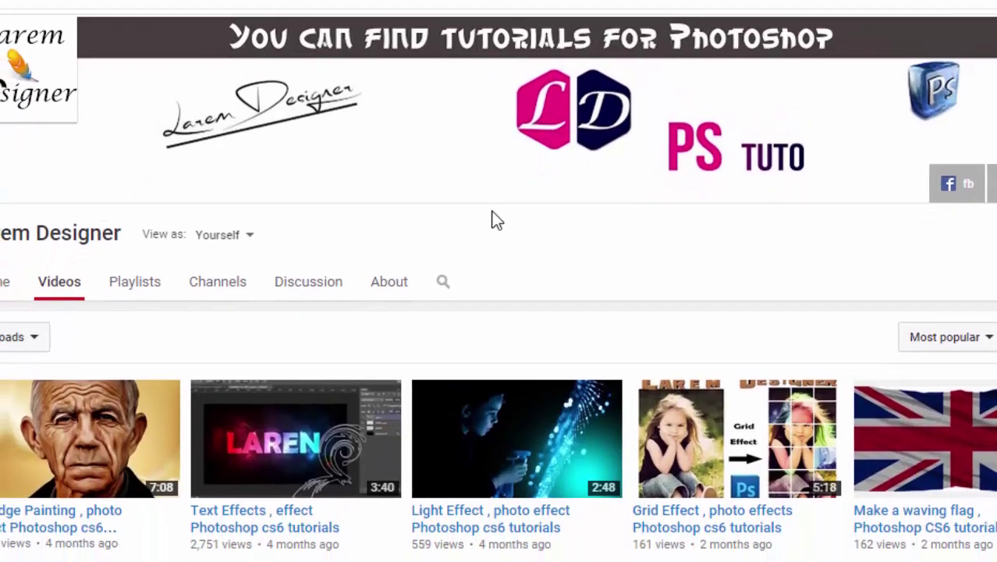